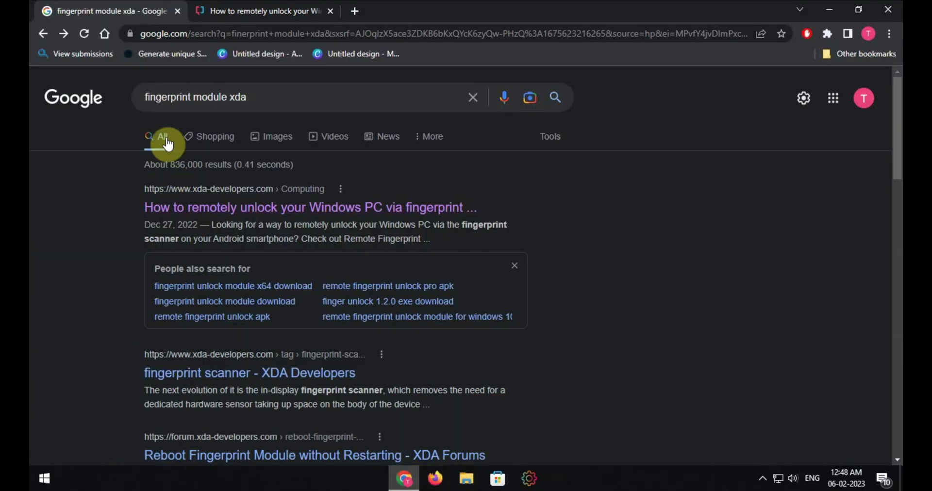
- Review the XDA article on remotely unlocking a Windows PC, from the introduction through the supported configurations to the setup instructions
click(262, 98)
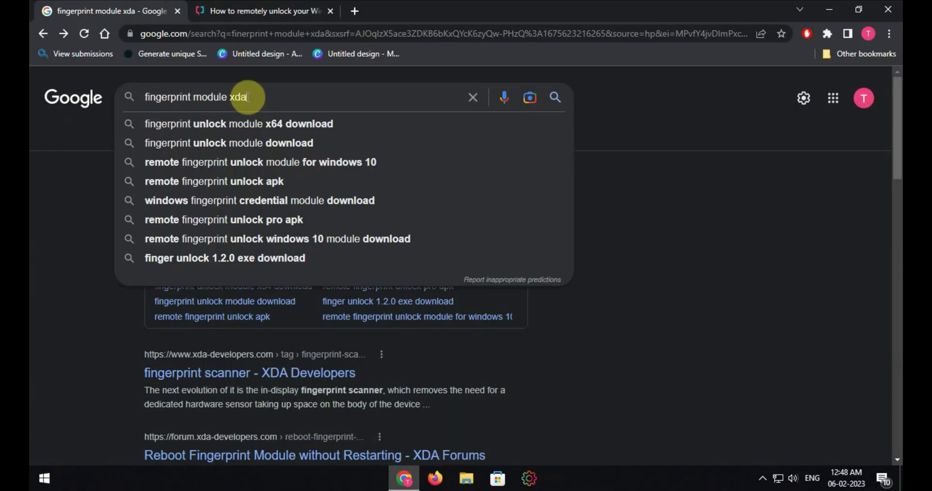
click(672, 262)
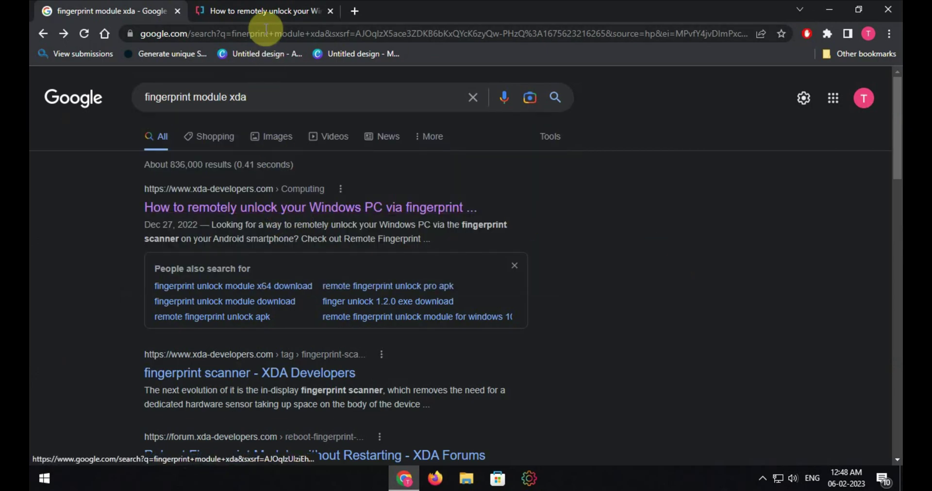
click(262, 11)
scroll(407, 223, down, 10)
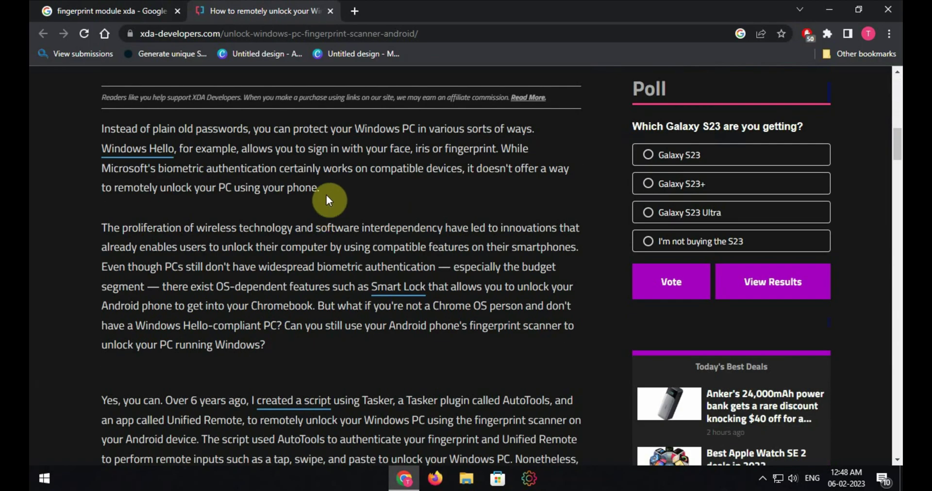
scroll(326, 194, down, 10)
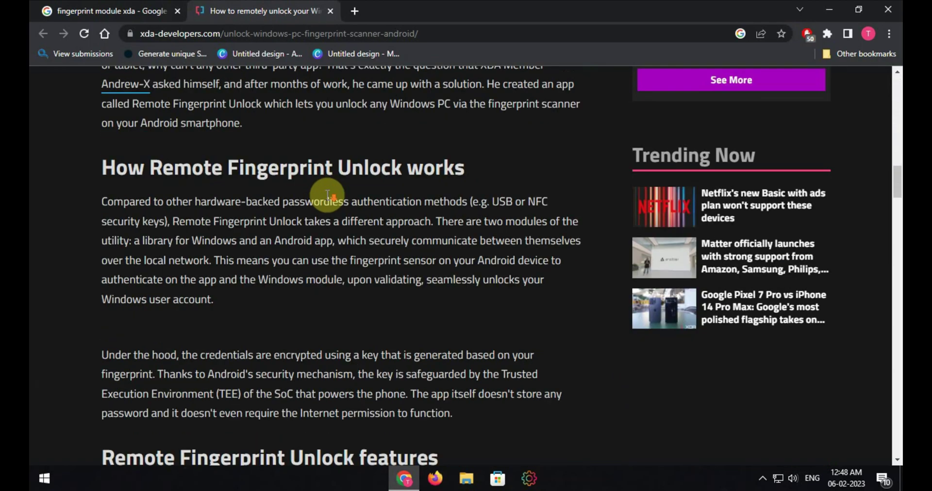
scroll(327, 194, down, 7)
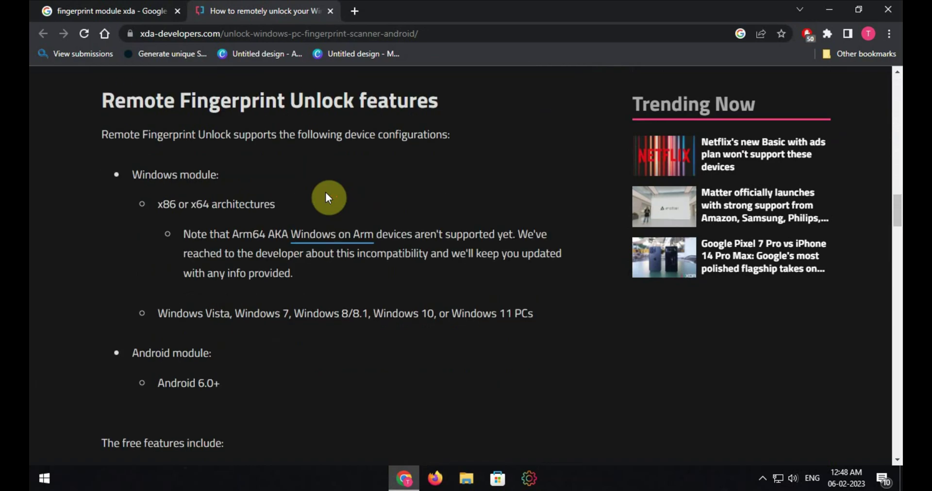
scroll(328, 198, down, 3)
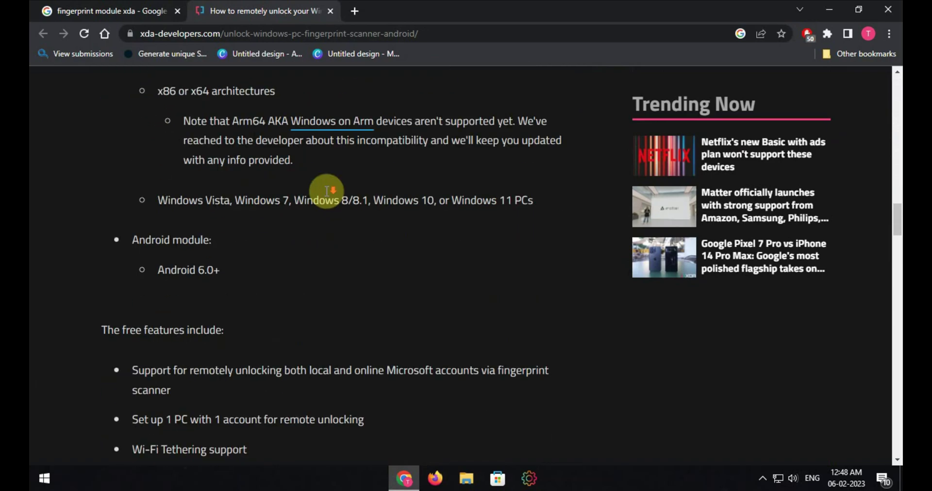
scroll(326, 192, down, 9)
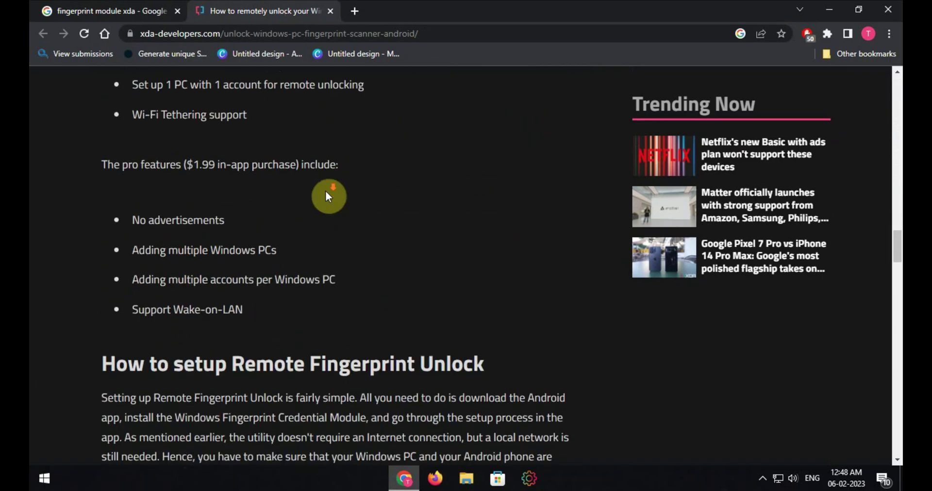
scroll(325, 196, down, 3)
scroll(307, 175, down, 2)
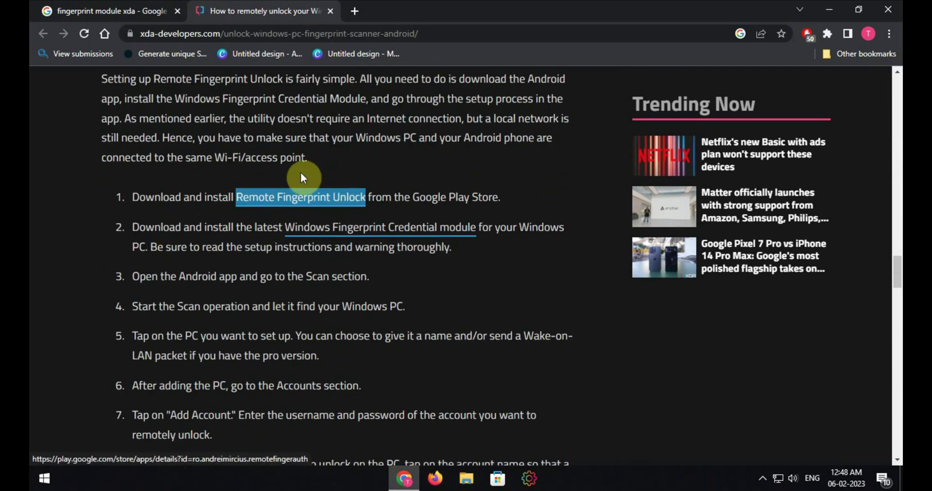
scroll(174, 167, down, 1)
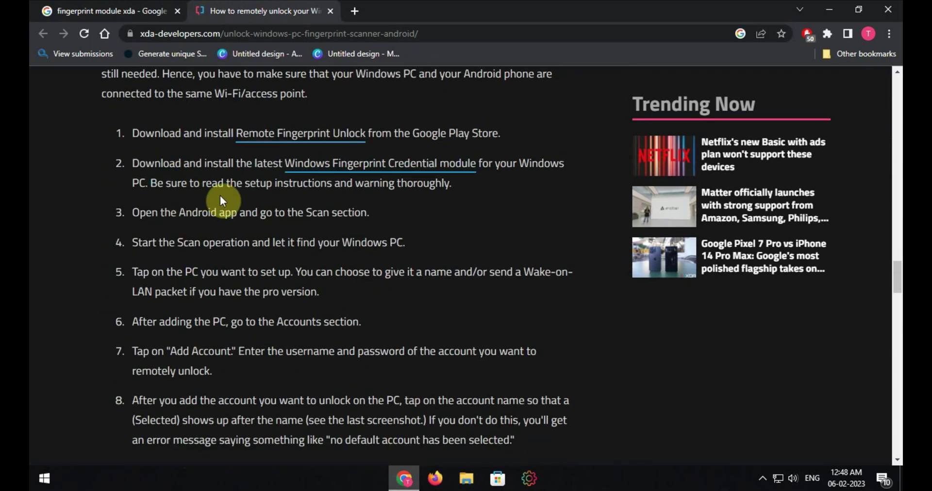
- Open the article's Windows Fingerprint Credential module link in a separate browser tab and switch to that tab
right_click(347, 168)
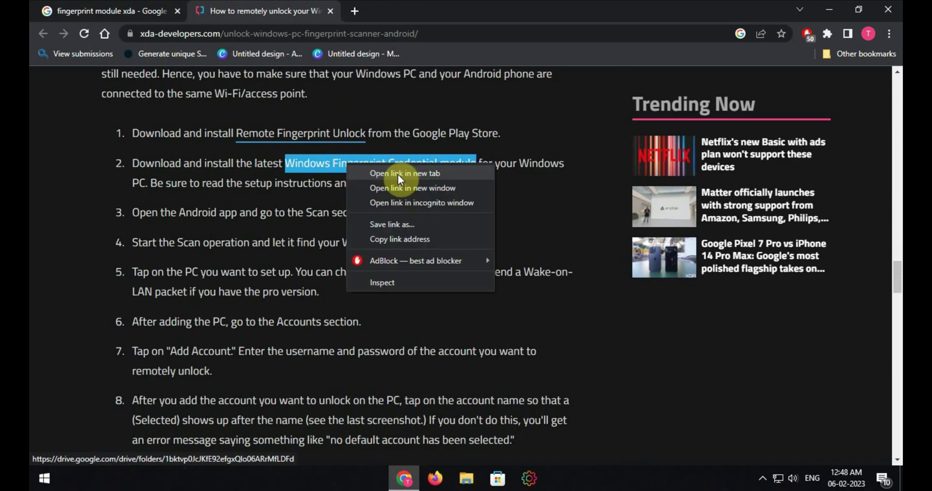
click(397, 174)
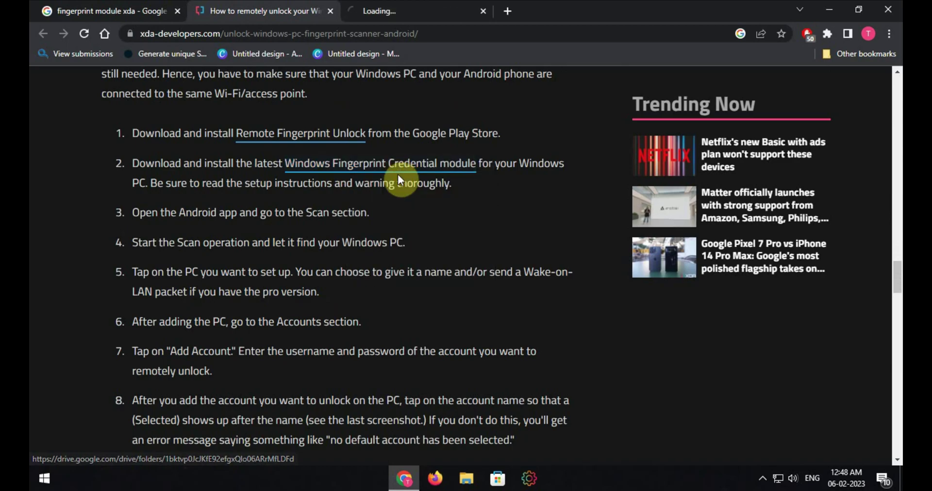
click(406, 10)
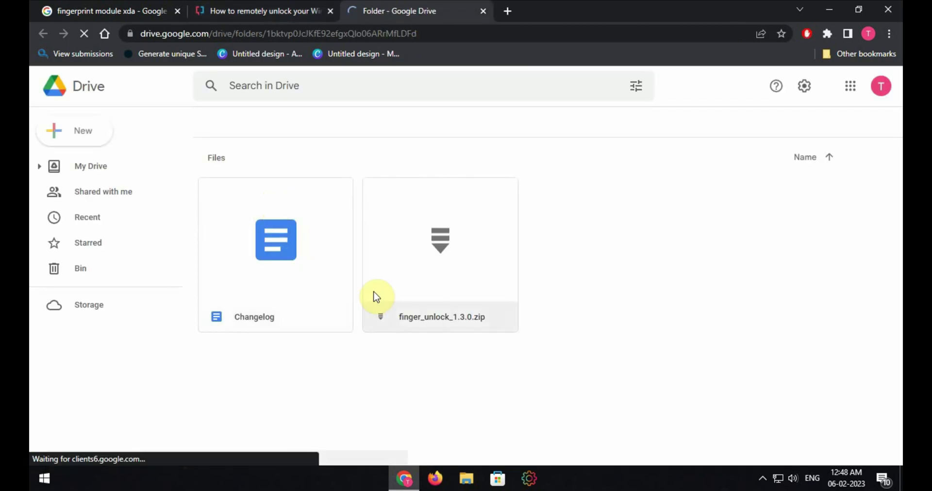
click(182, 421)
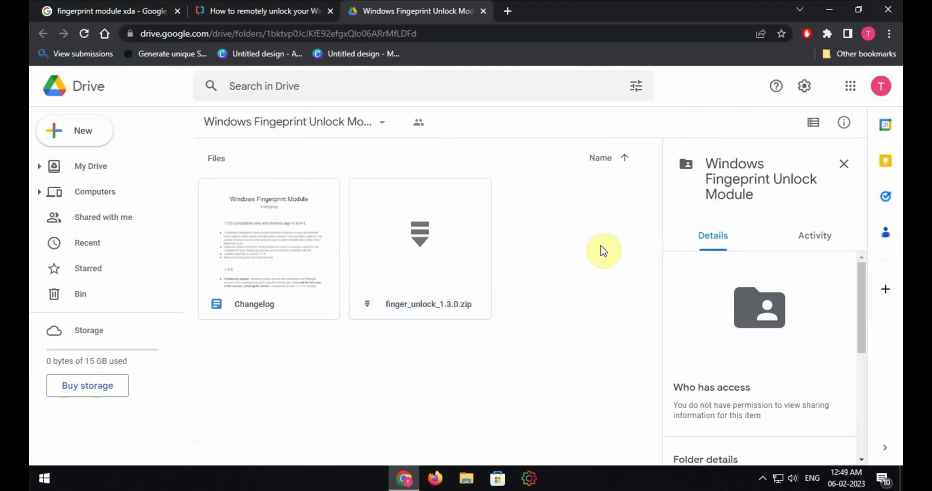
- Check the file details of finger_unlock_1.3.0.zip in the shared Drive folder and download the file
click(382, 306)
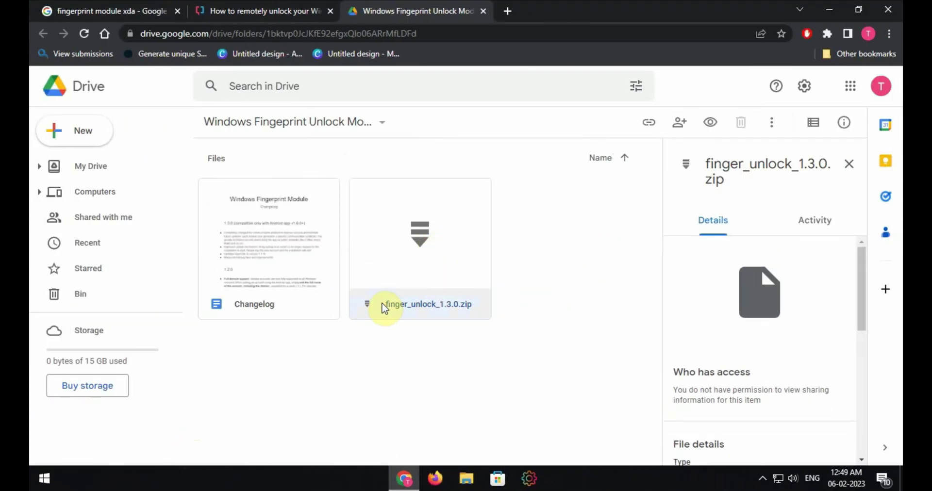
scroll(807, 301, down, 1)
scroll(803, 301, down, 6)
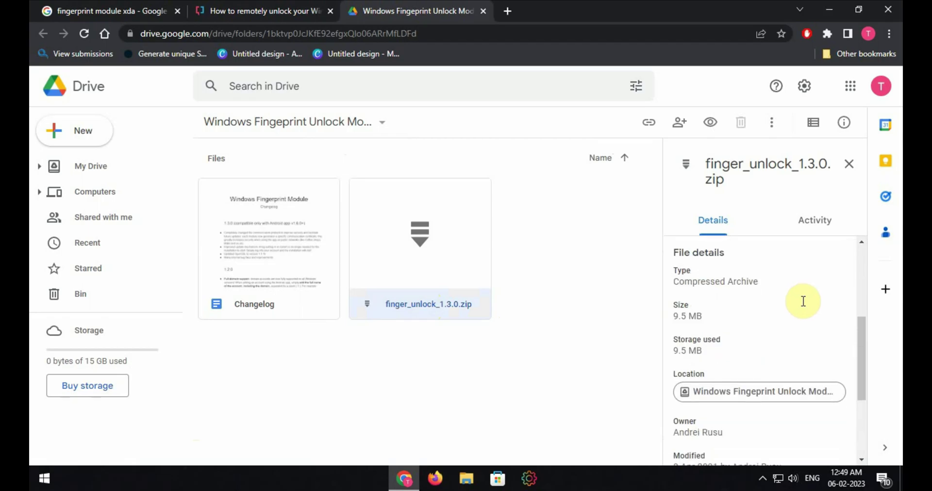
scroll(802, 311, up, 7)
click(770, 121)
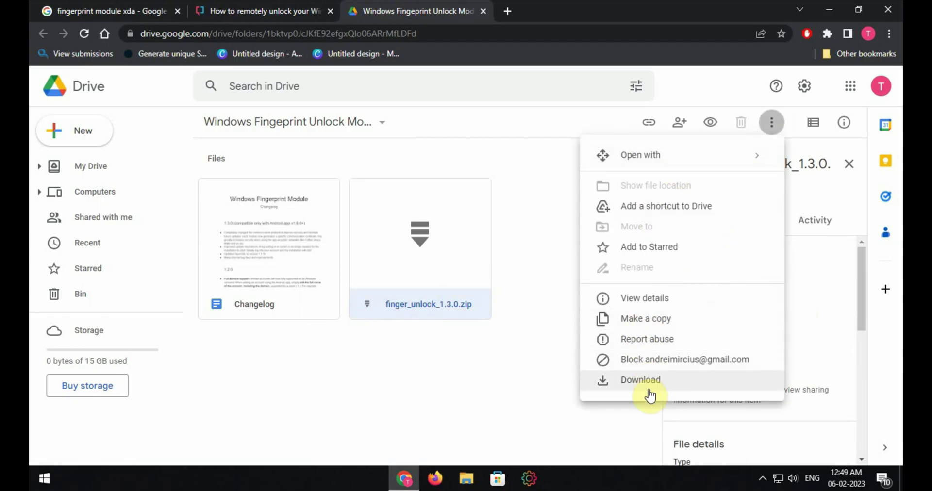
click(650, 391)
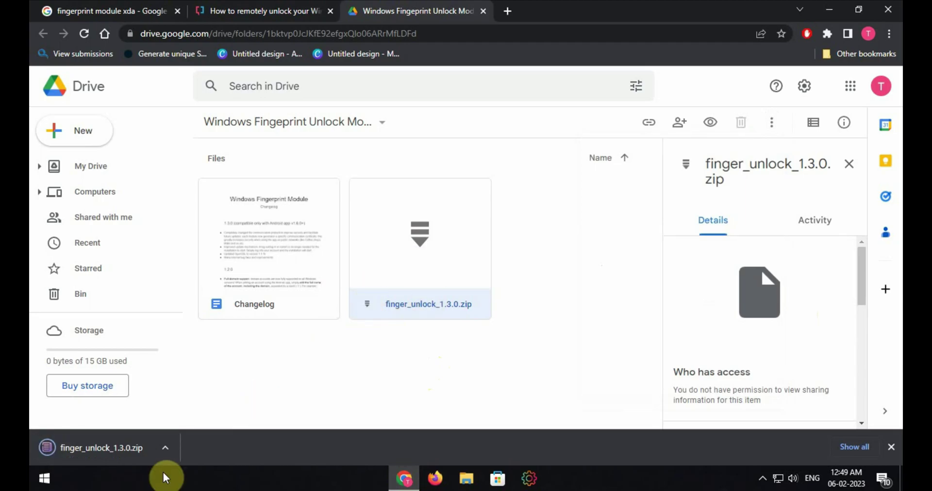
- Locate the downloaded finger_unlock_1.3.0.zip in the Downloads folder and move it to the desktop
click(169, 450)
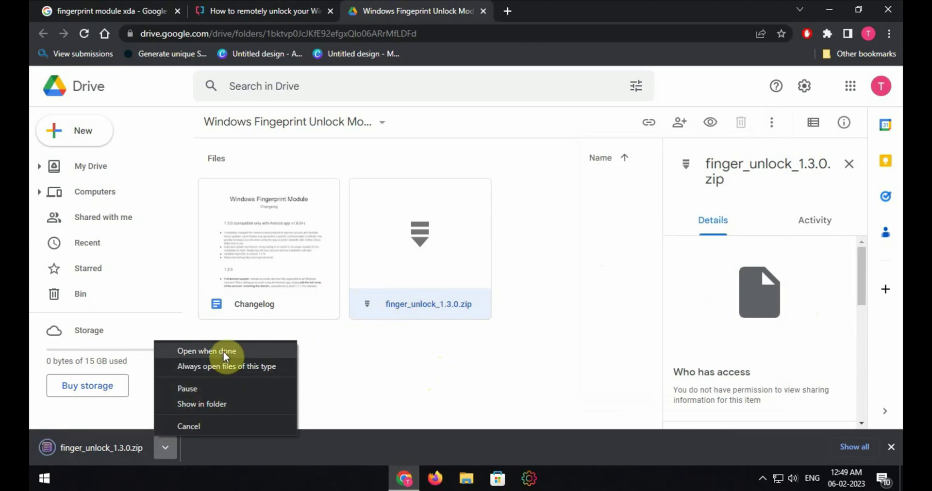
click(216, 407)
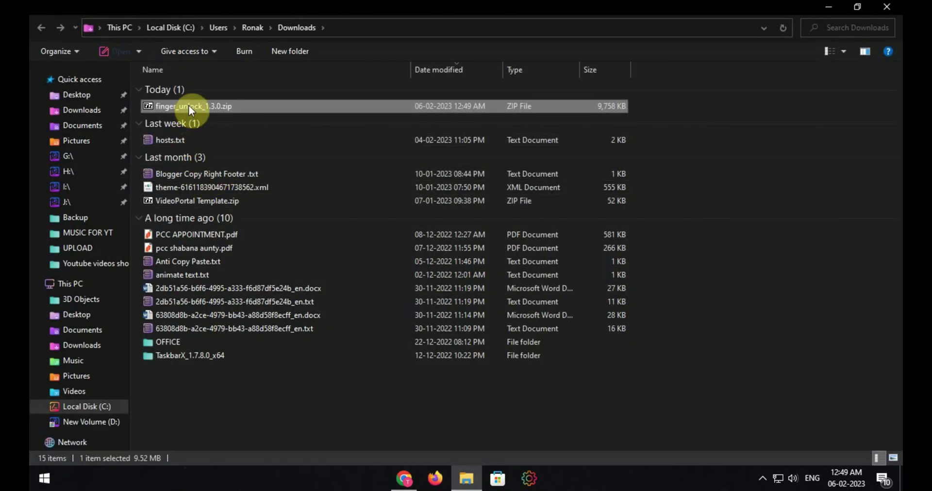
right_click(188, 105)
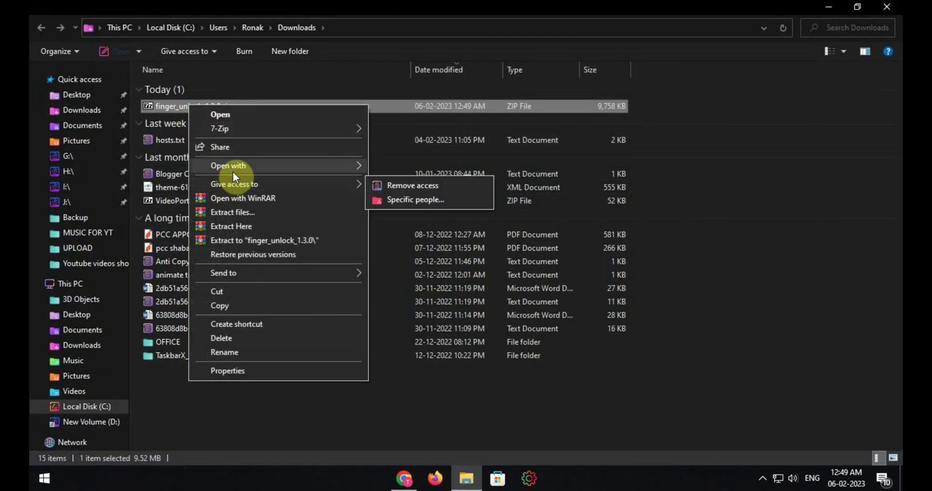
mouse_move(237, 129)
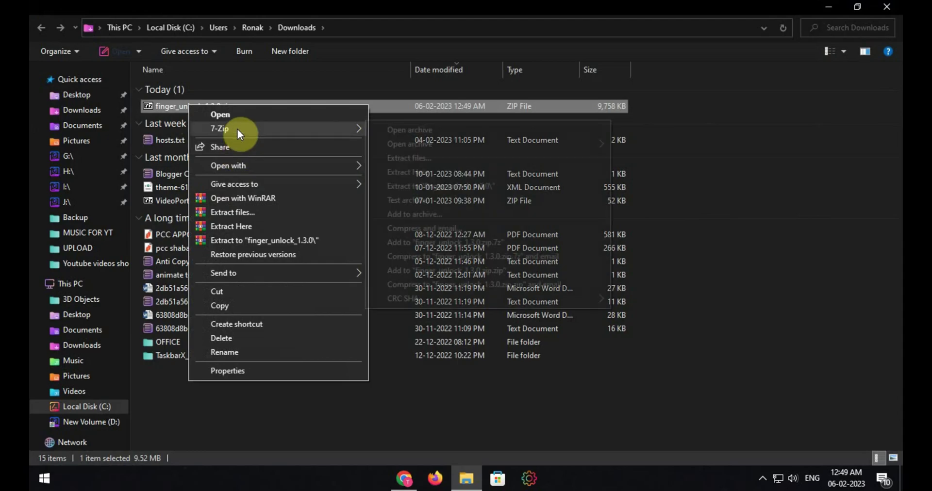
right_click(161, 107)
click(185, 293)
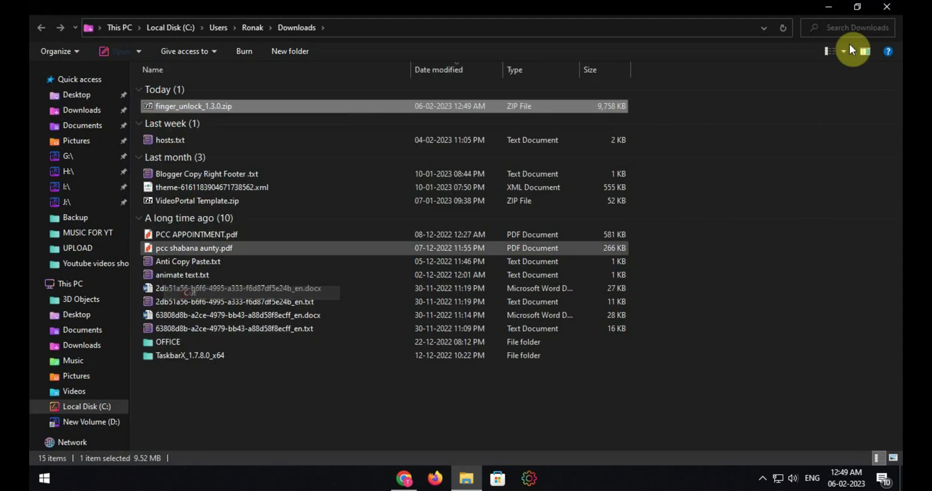
click(886, 7)
click(836, 10)
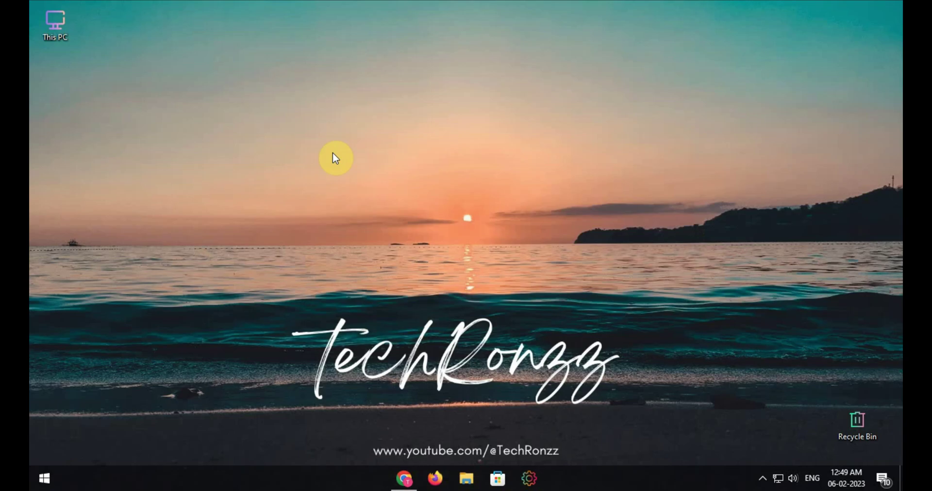
right_click(139, 95)
click(172, 152)
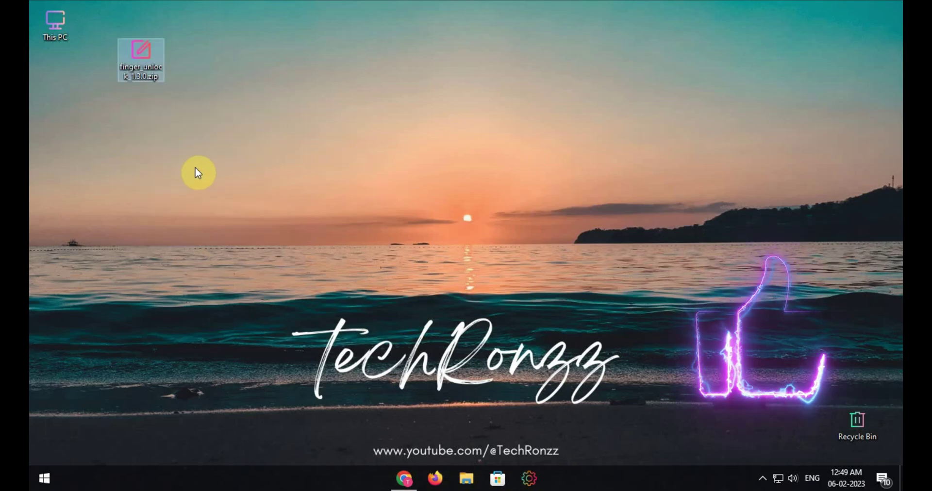
- Extract finger_unlock_1.3.0.zip with 7-Zip into its own folder on the desktop, placing the archive and the folder side by side
drag(135, 54, 823, 25)
right_click(823, 25)
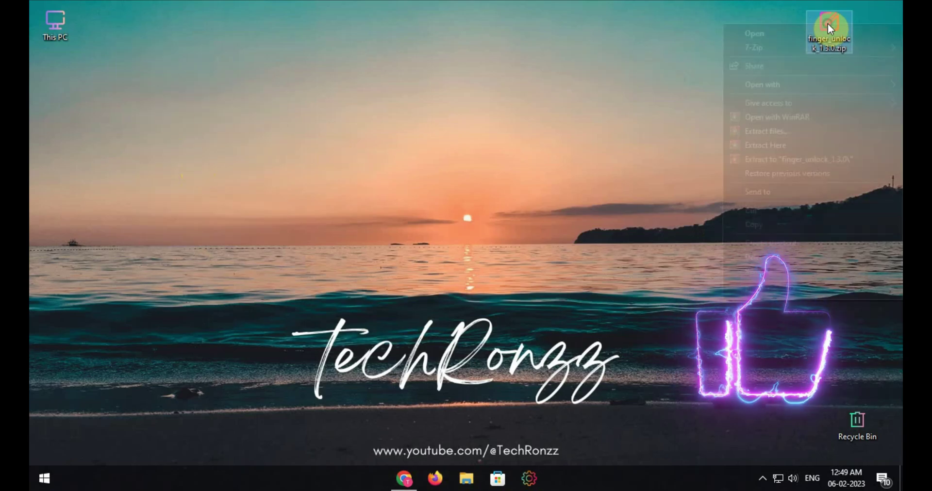
mouse_move(770, 51)
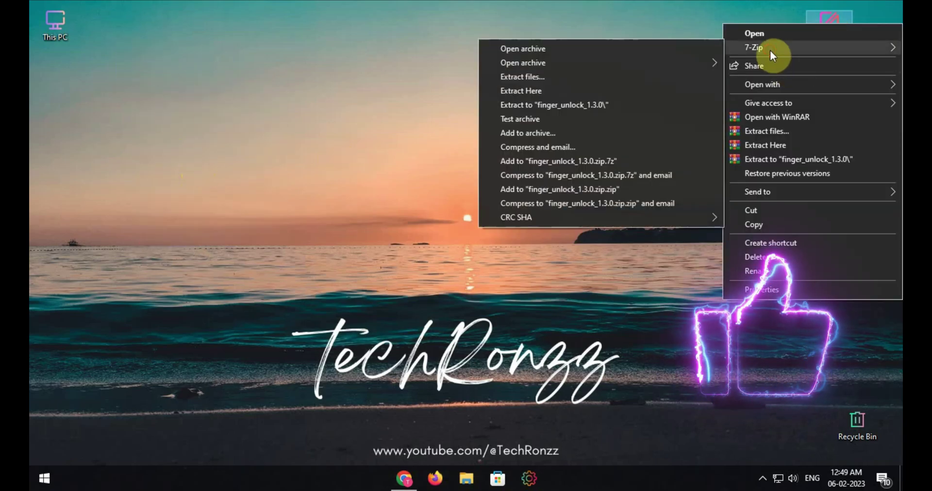
click(546, 104)
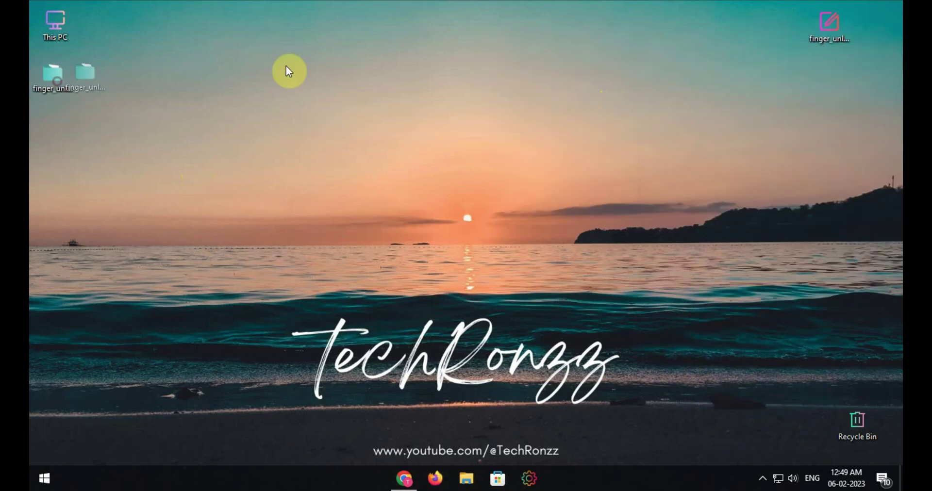
drag(286, 65, 779, 34)
double_click(777, 33)
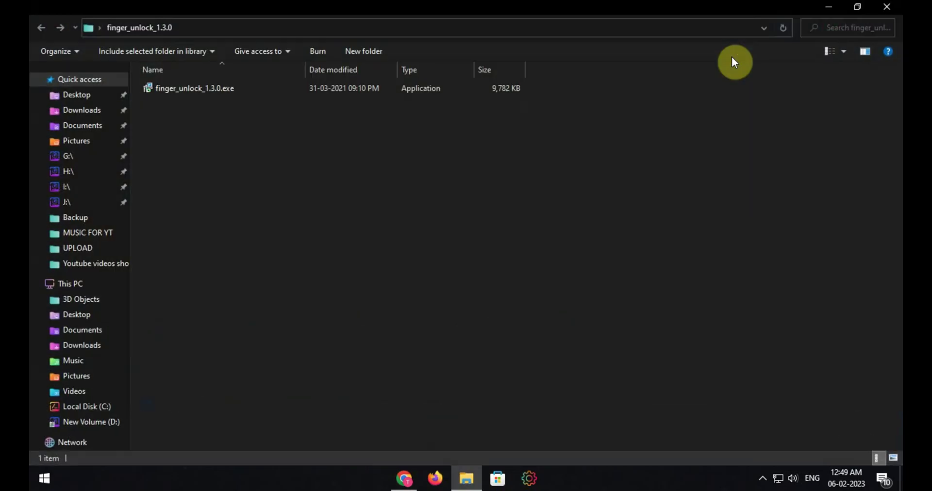
double_click(186, 89)
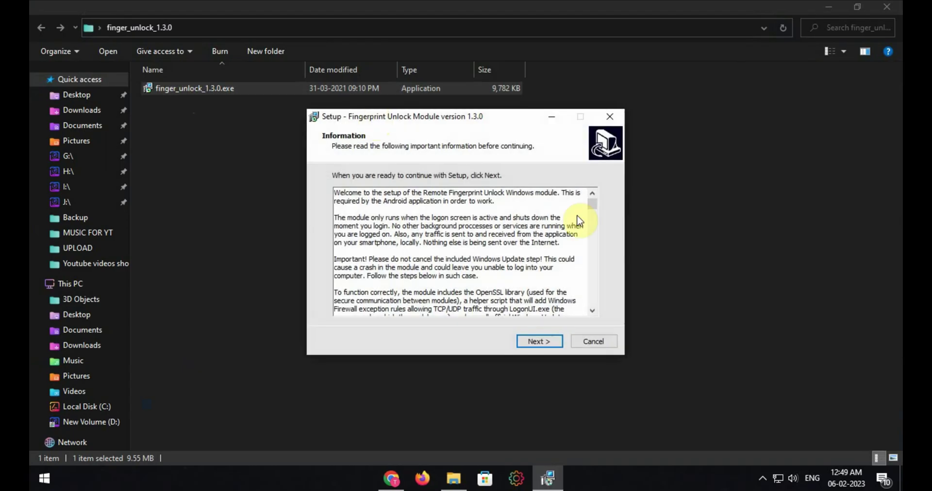
click(605, 343)
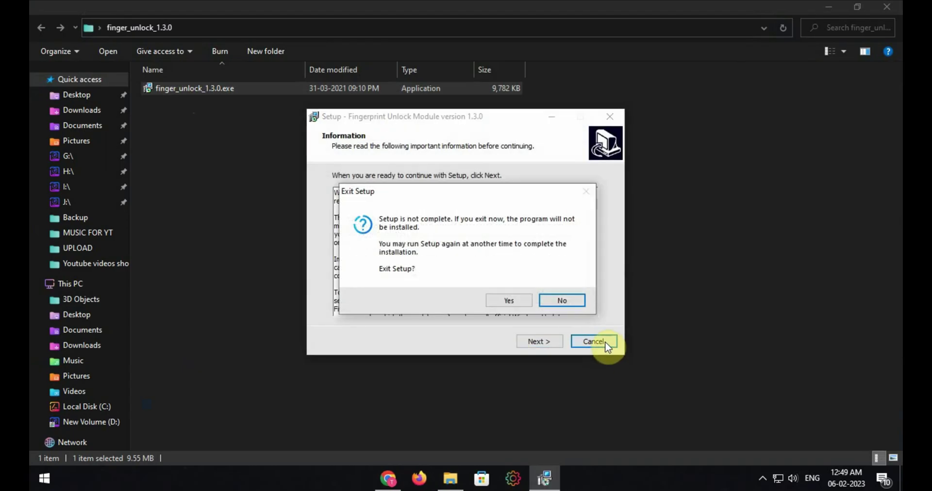
click(508, 302)
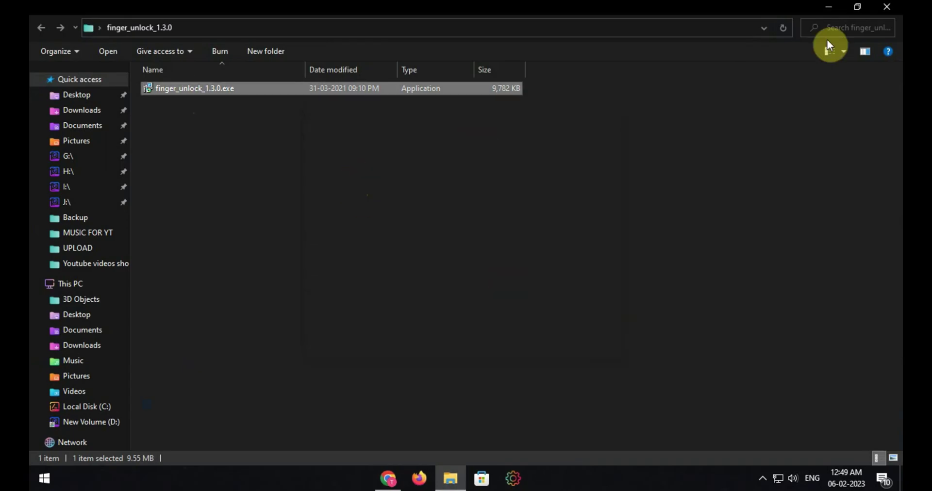
click(888, 5)
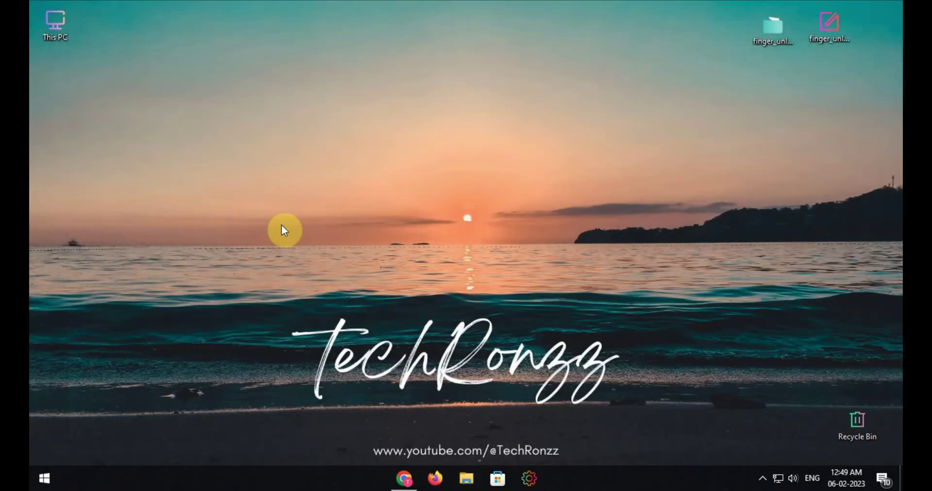
right_click(417, 134)
click(459, 169)
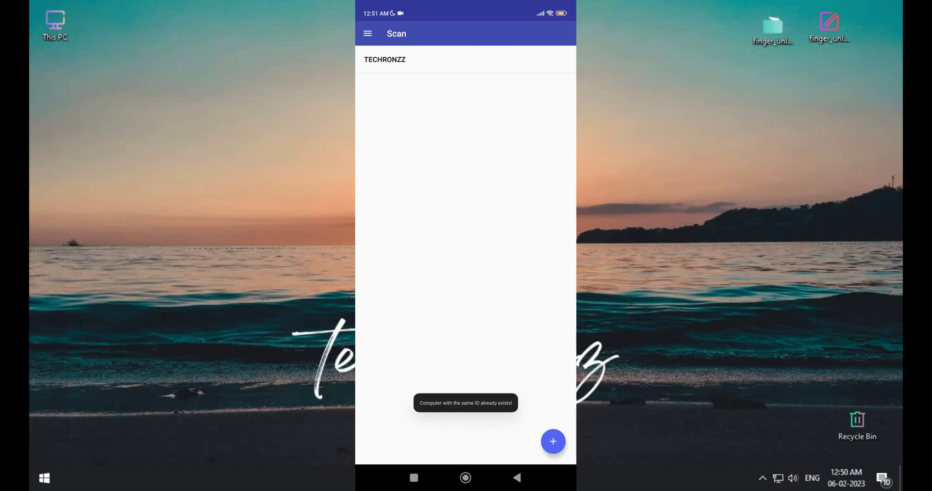
- In the Remote Fingerprint Unlock phone app, open the TECHRONZZ computer for editing under My Accounts and save its settings
click(367, 33)
click(393, 121)
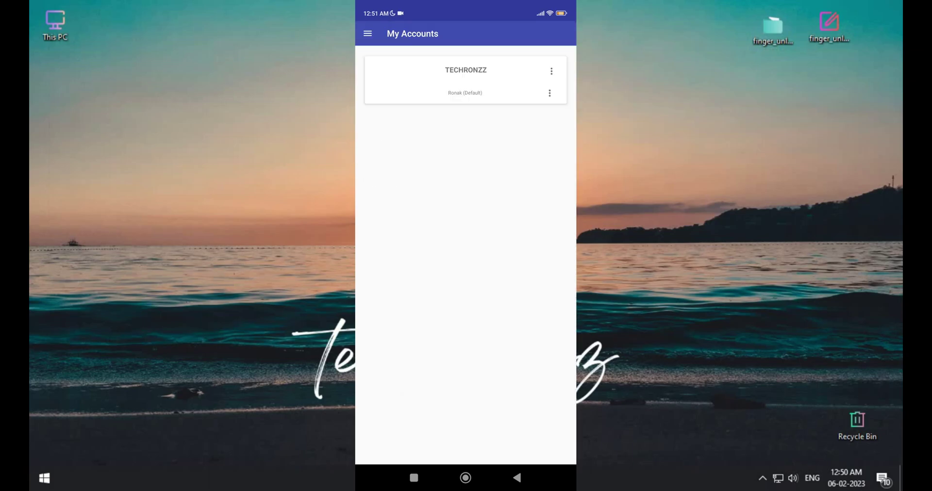
click(551, 71)
click(510, 112)
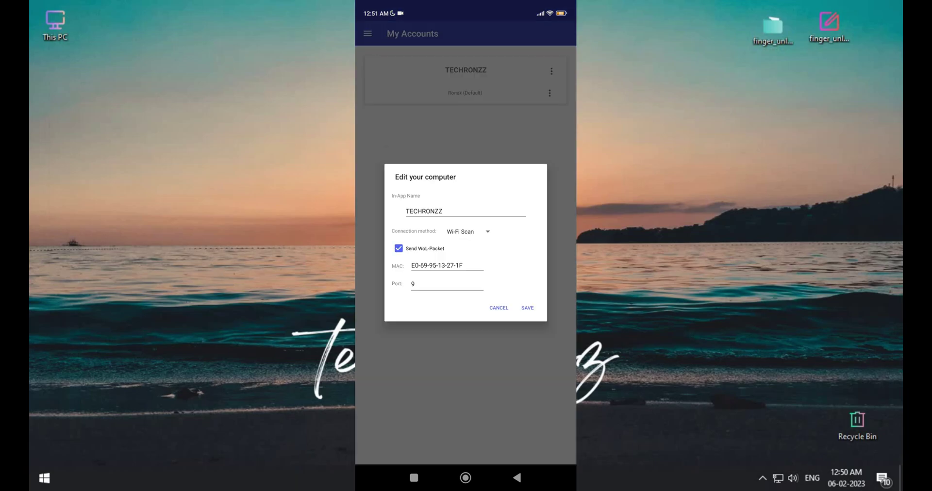
click(443, 211)
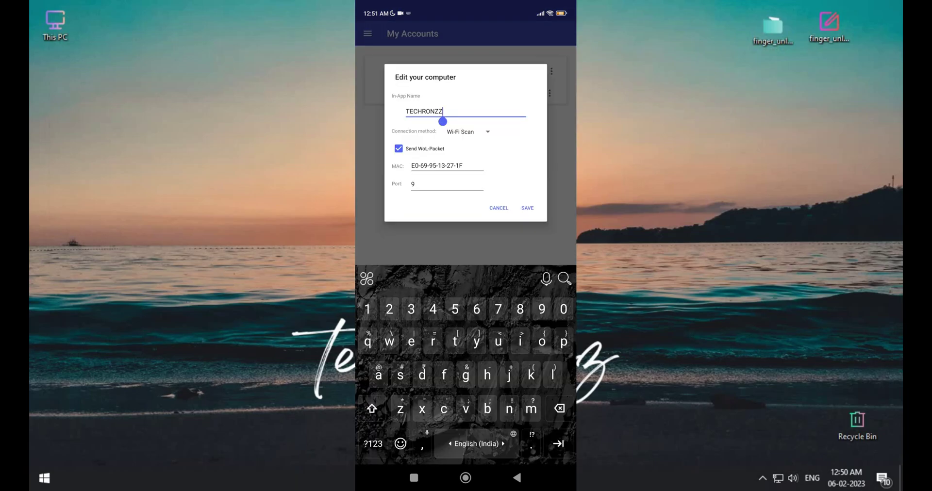
click(527, 208)
- View the edit form of the default account under the TECHRONZZ computer and close it without saving
click(549, 93)
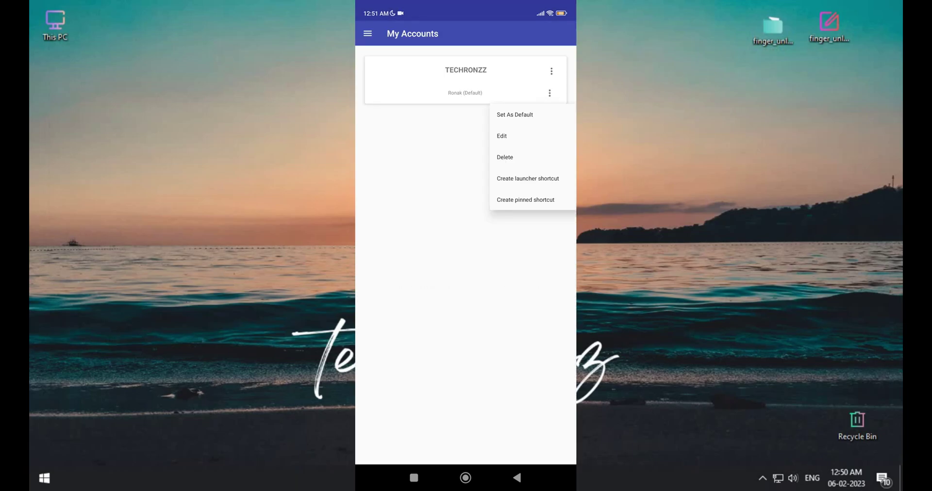
click(504, 137)
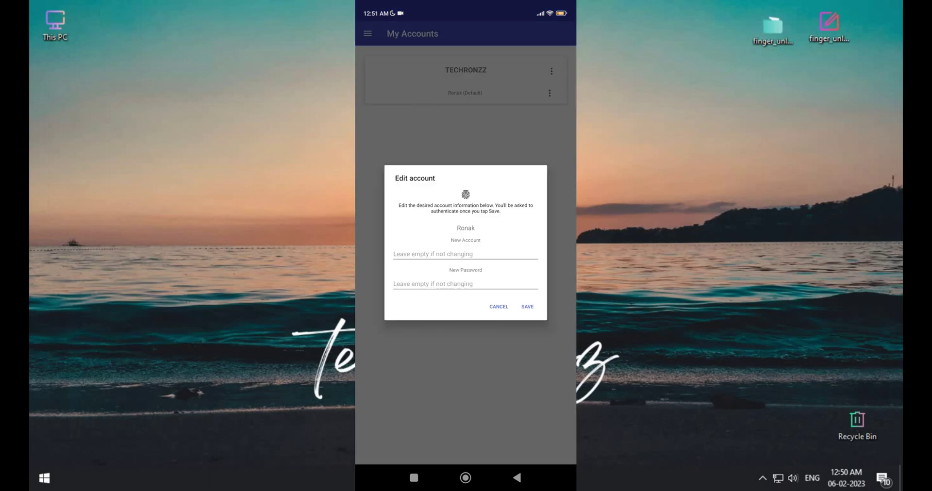
key(Escape)
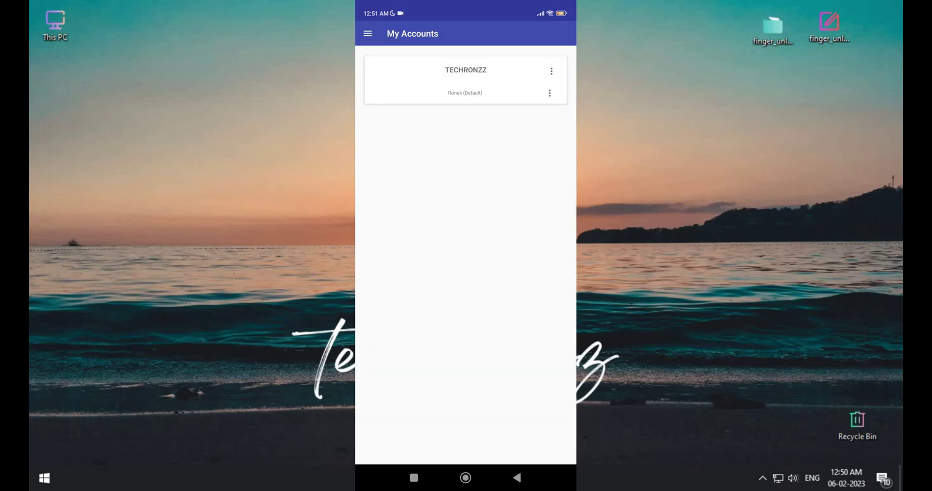